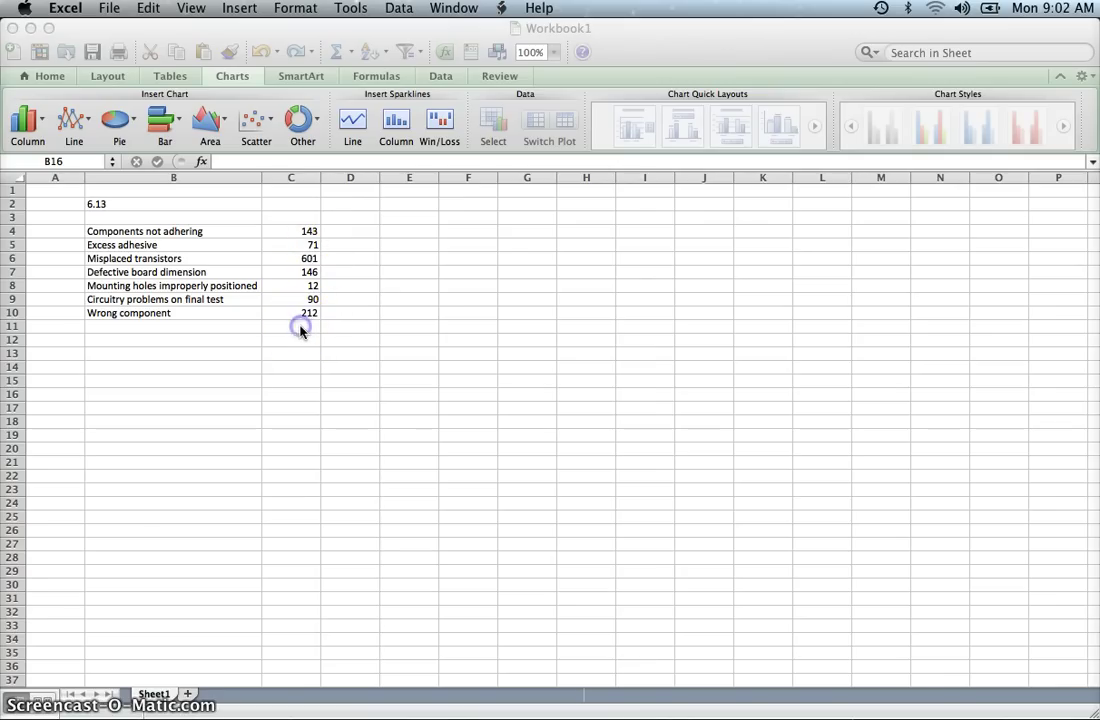
# Total the defect counts in C11 with the formula =sum(C4:C10)
pyautogui.click(300, 327)
pyautogui.click(300, 325)
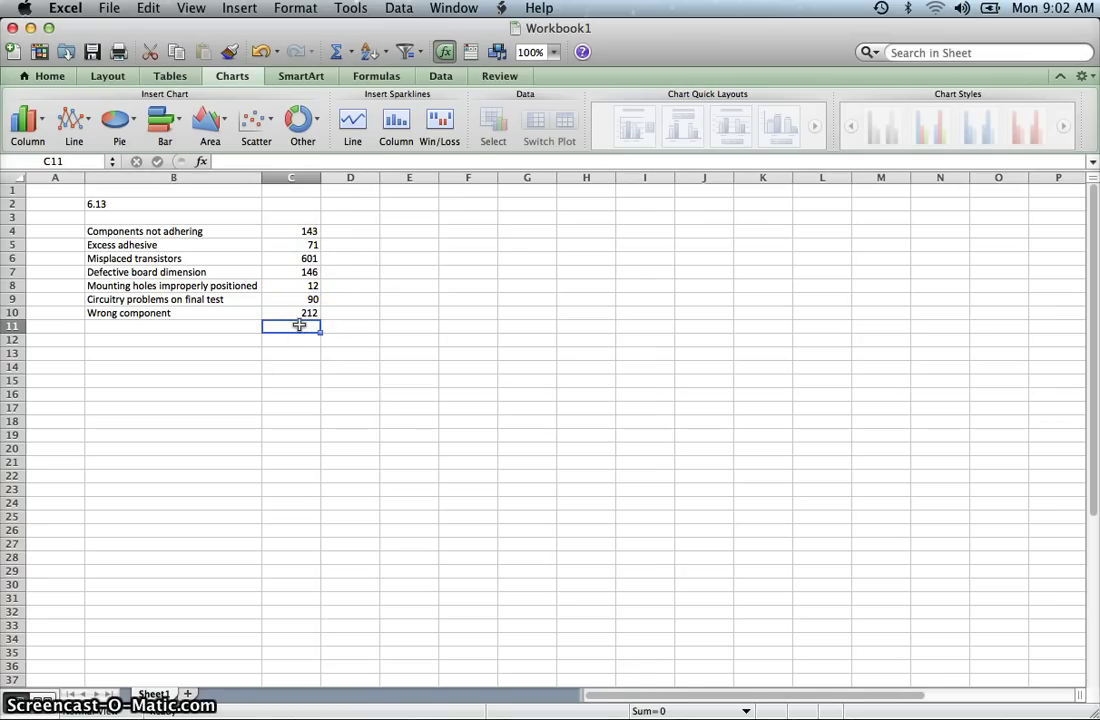
pyautogui.write('=')
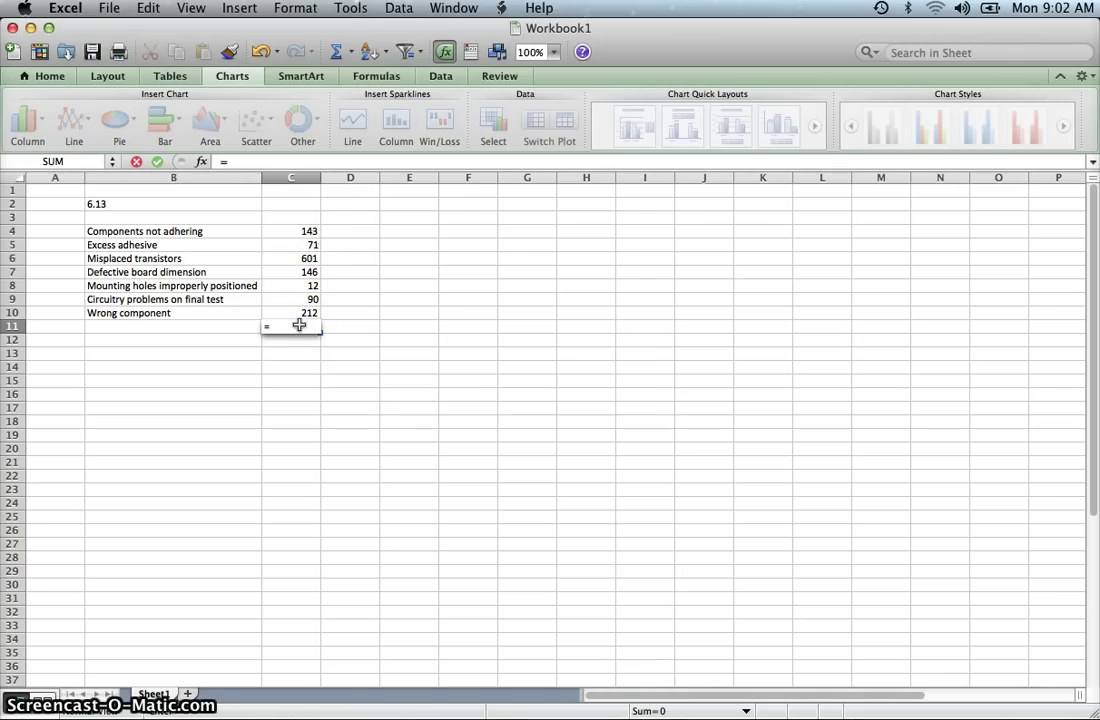
pyautogui.write('sum')
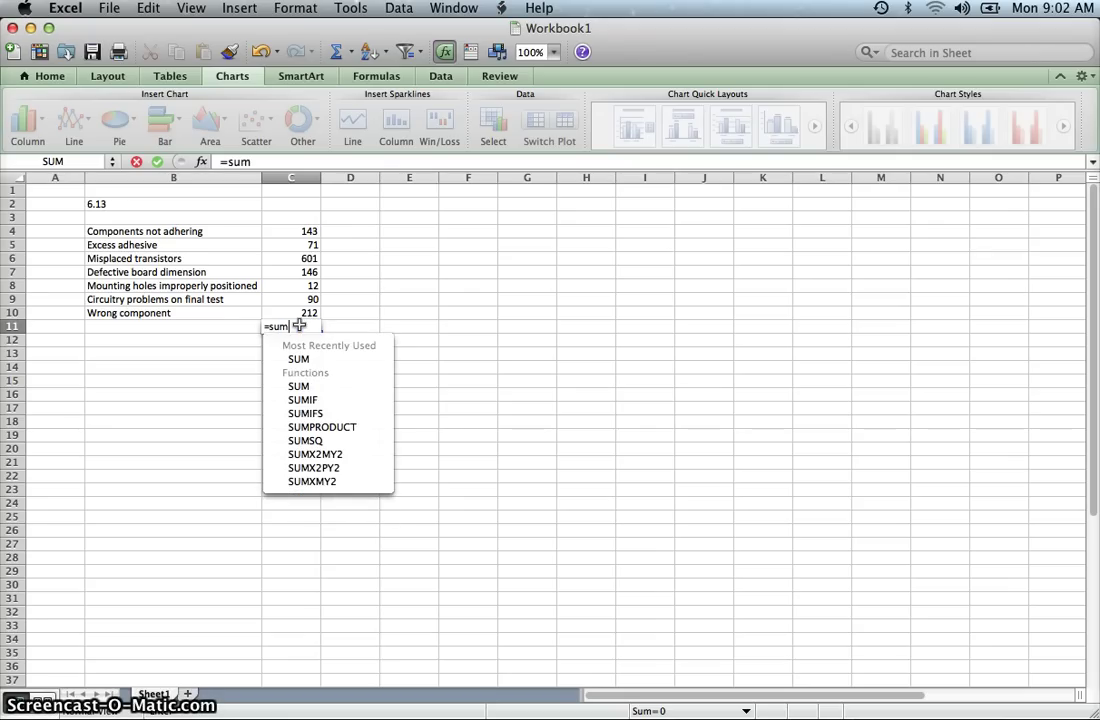
pyautogui.write('(')
pyautogui.moveTo(285, 229); pyautogui.dragTo(283, 313)
pyautogui.write(')')
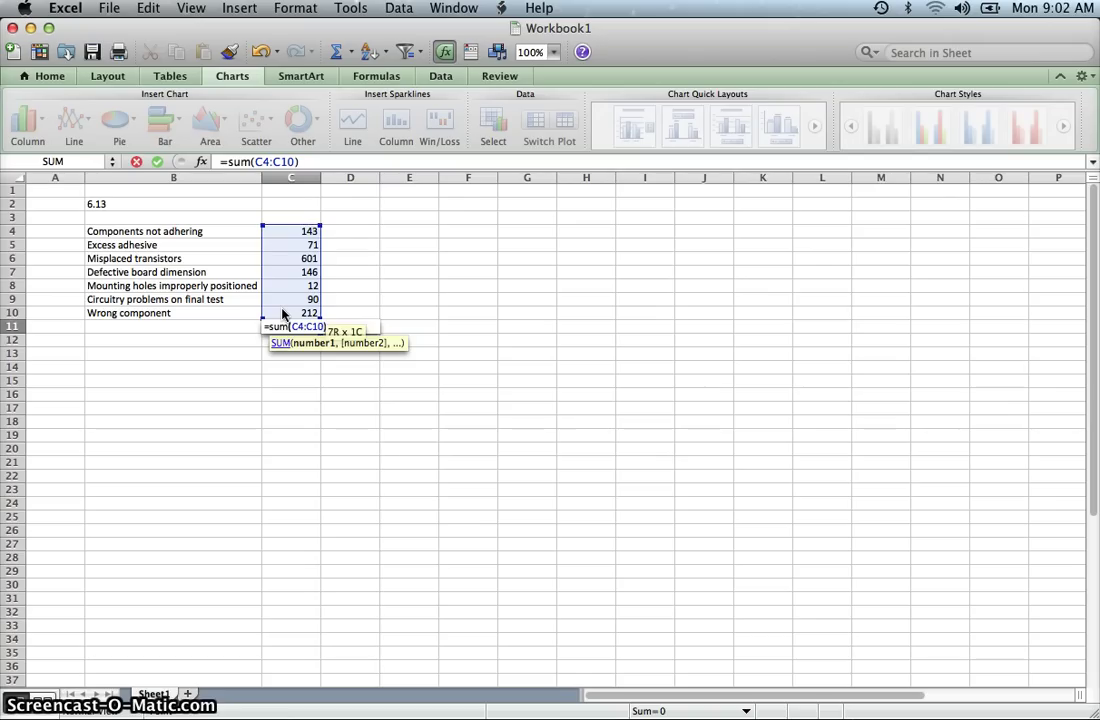
pyautogui.press('Return')
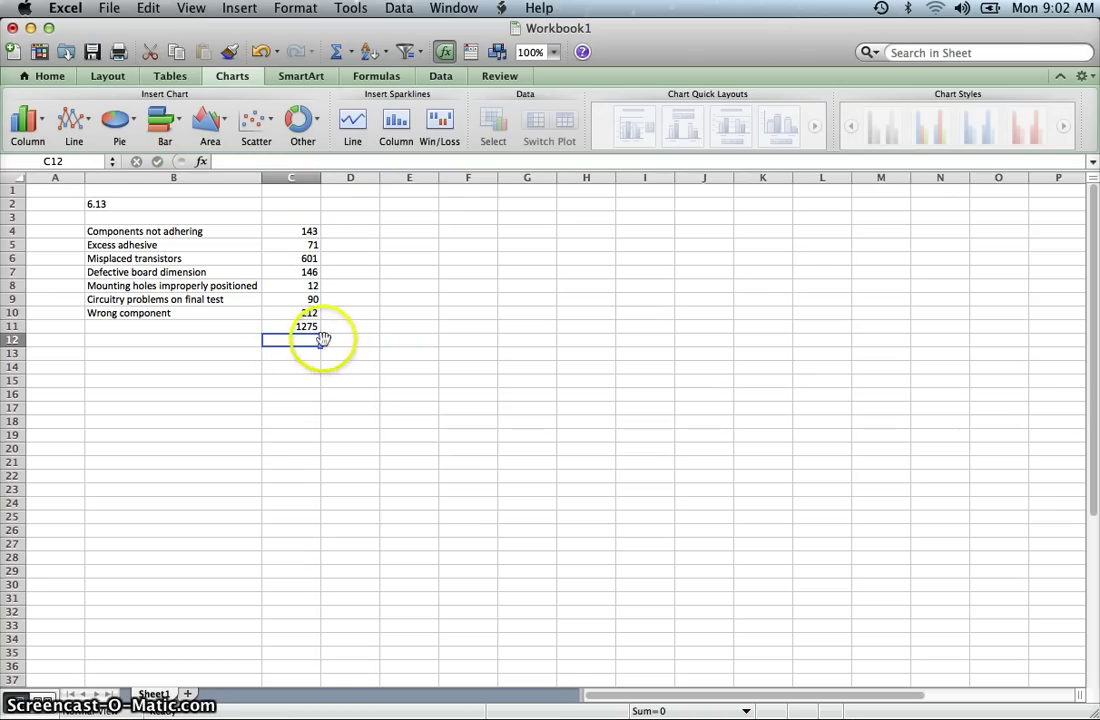
# Calculate the first defect's share of the total in D4 with the formula =C4/C11
pyautogui.click(352, 235)
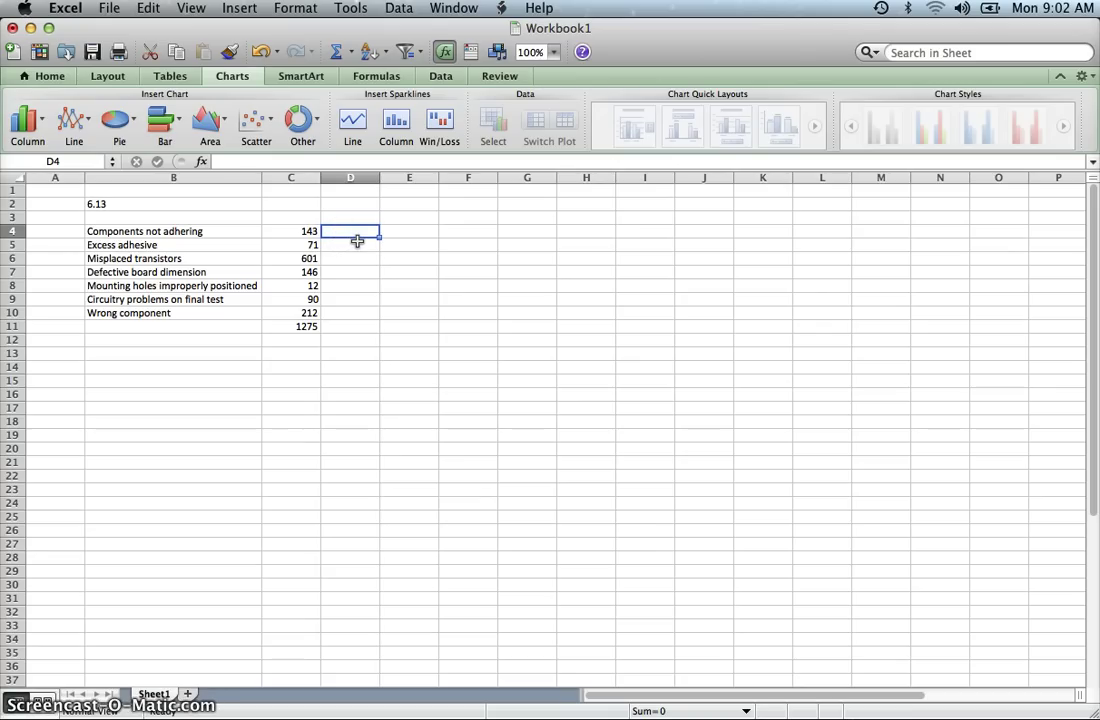
pyautogui.write('=')
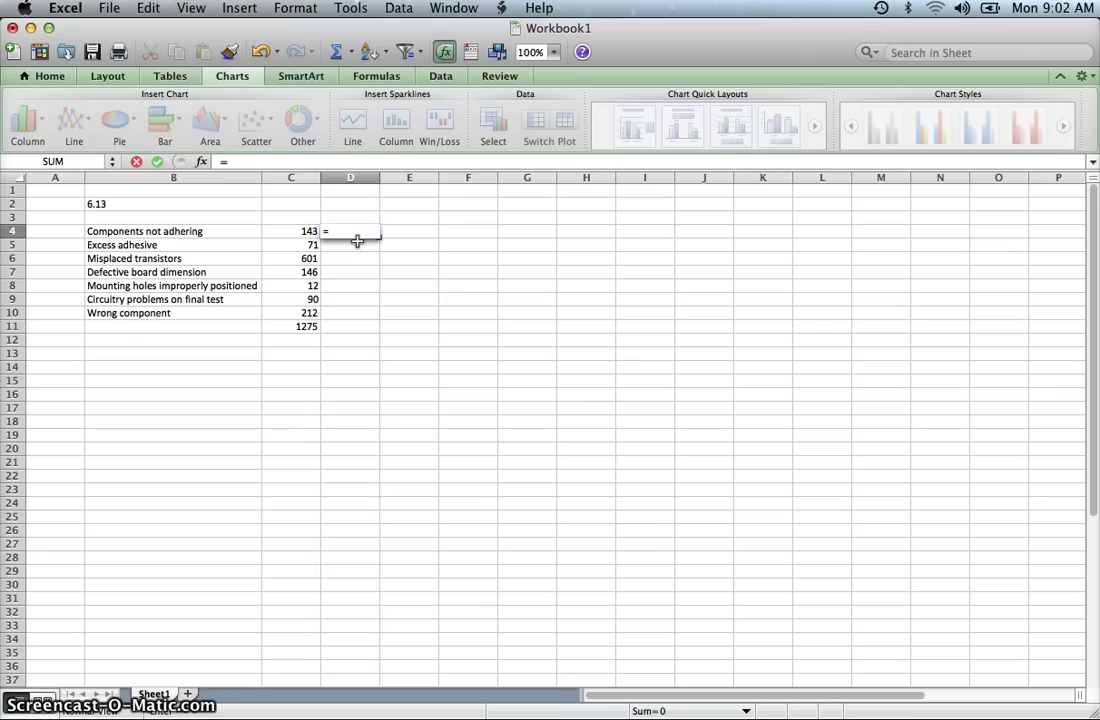
pyautogui.click(291, 231)
pyautogui.write('/')
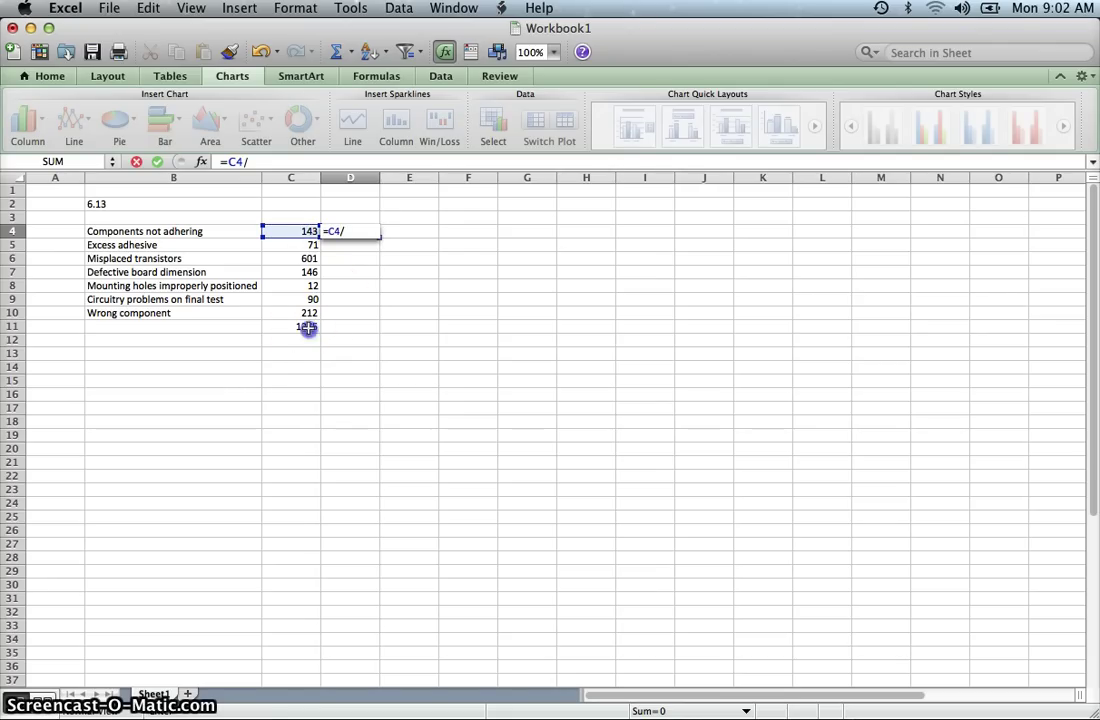
pyautogui.click(308, 328)
pyautogui.press('Return')
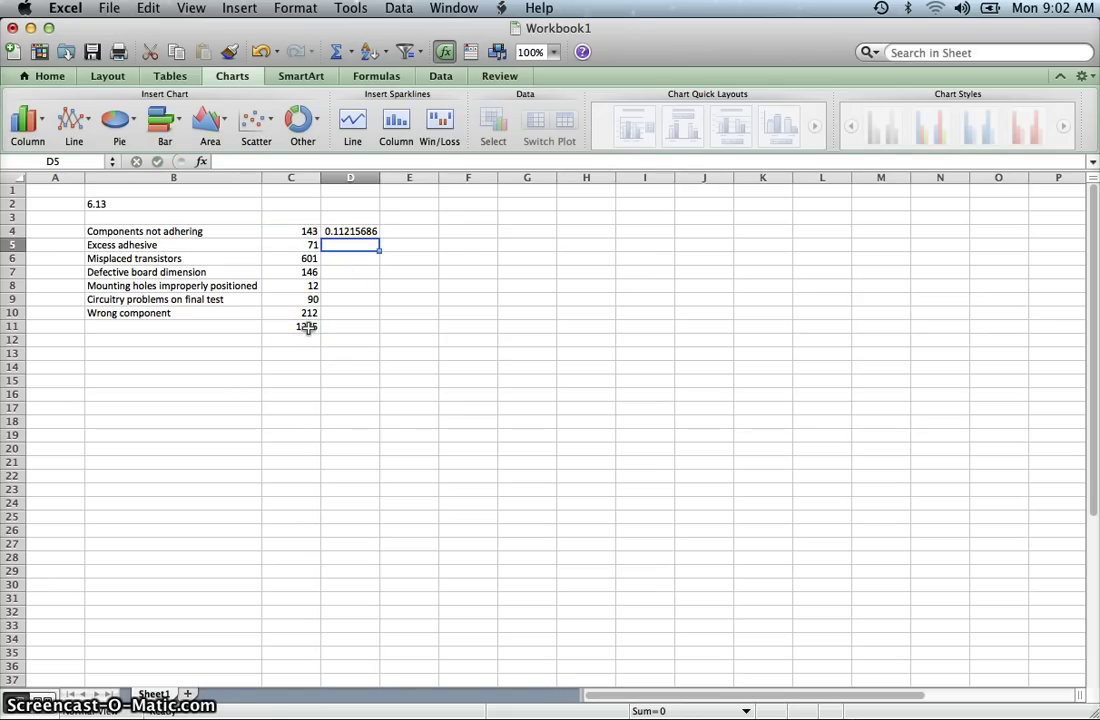
# Make the total an absolute reference in D4 so the formula reads =C4/$C$11
pyautogui.click(350, 231)
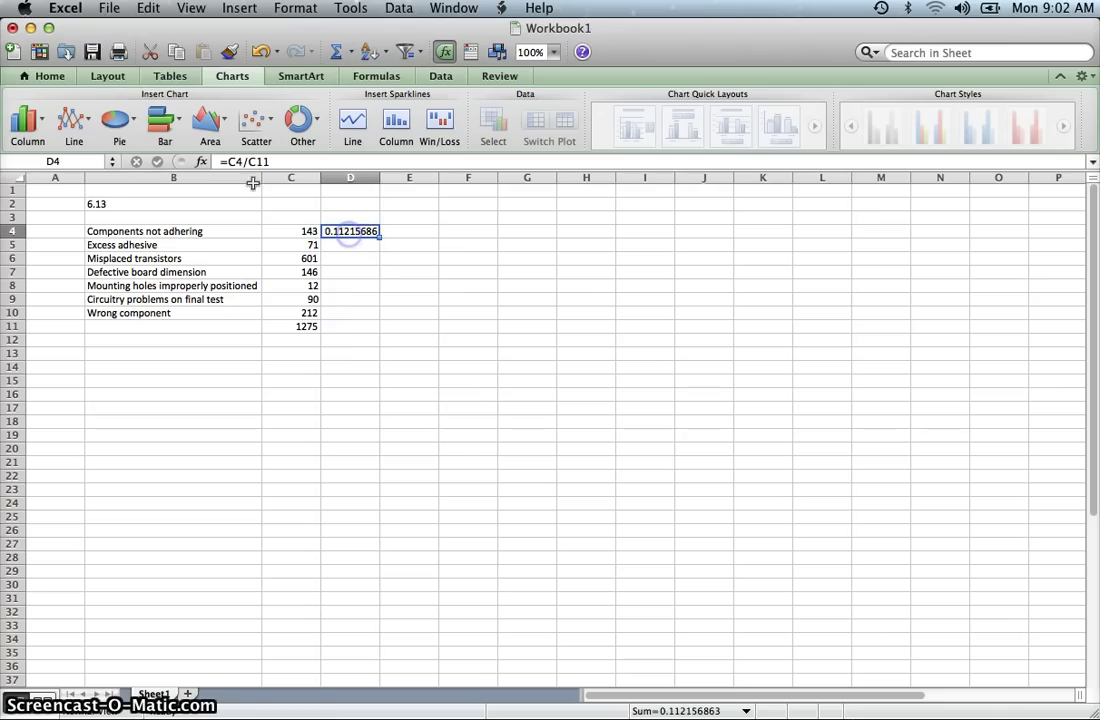
pyautogui.click(247, 162)
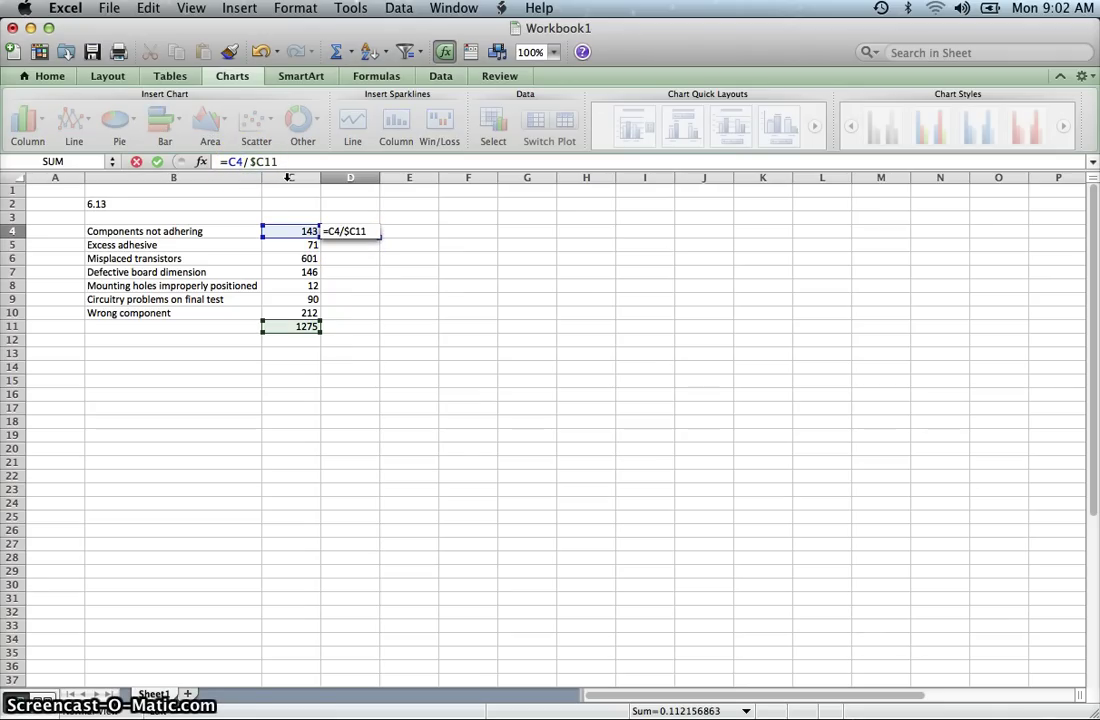
pyautogui.click(265, 162)
pyautogui.scroll(-2, 339, 255)
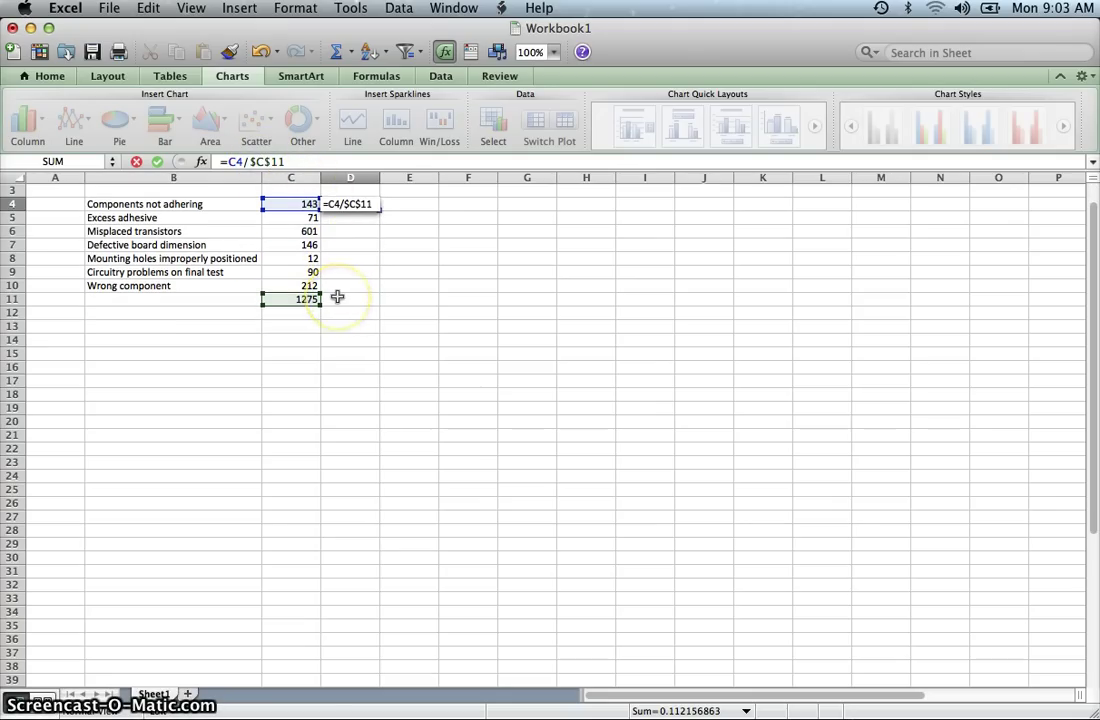
pyautogui.press('Return')
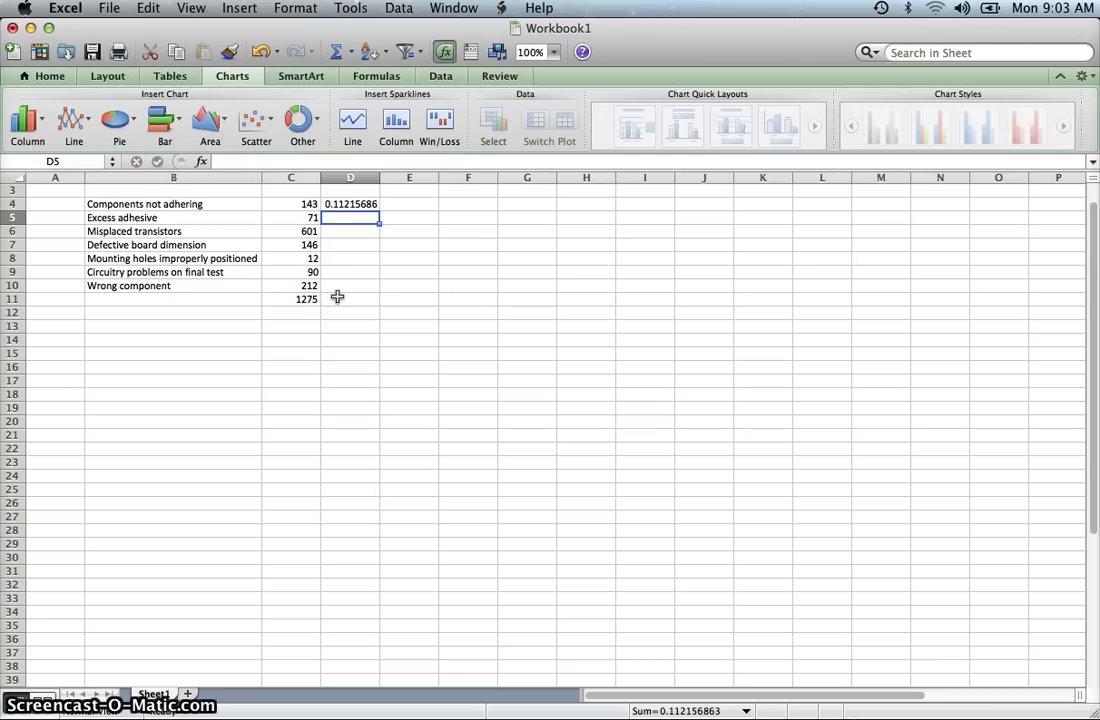
# Fill the D4 formula down through D10 and format D4:D10 as percentages with two decimal places
pyautogui.click(352, 205)
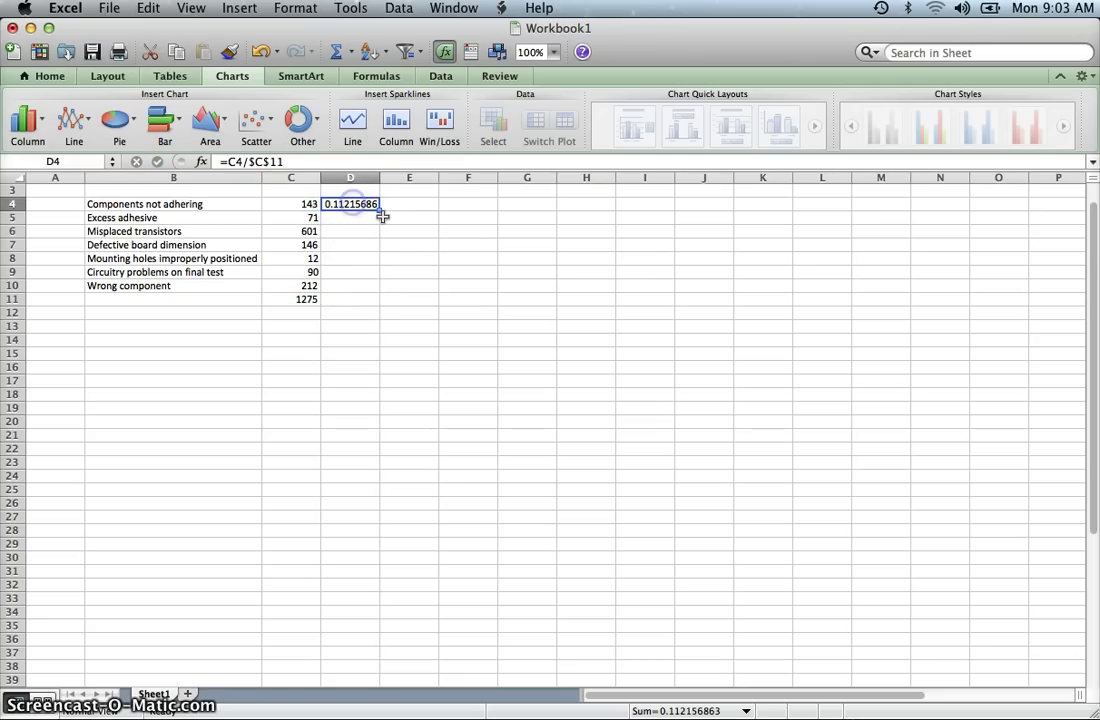
pyautogui.moveTo(380, 211); pyautogui.dragTo(368, 285)
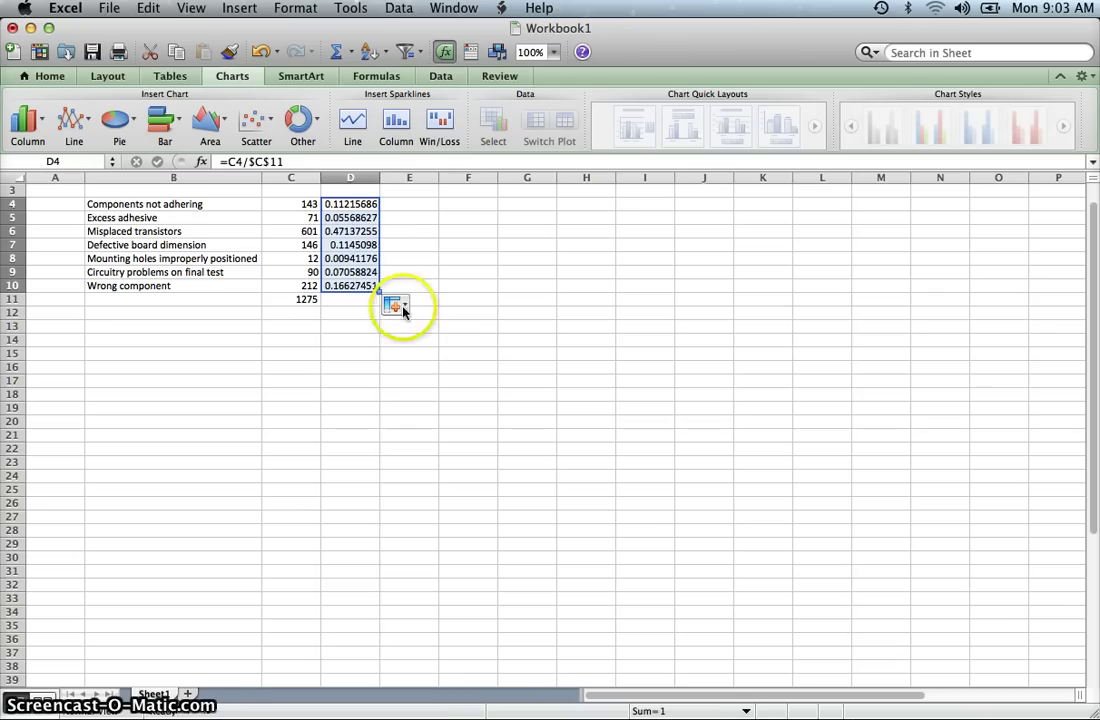
pyautogui.rightClick(346, 206)
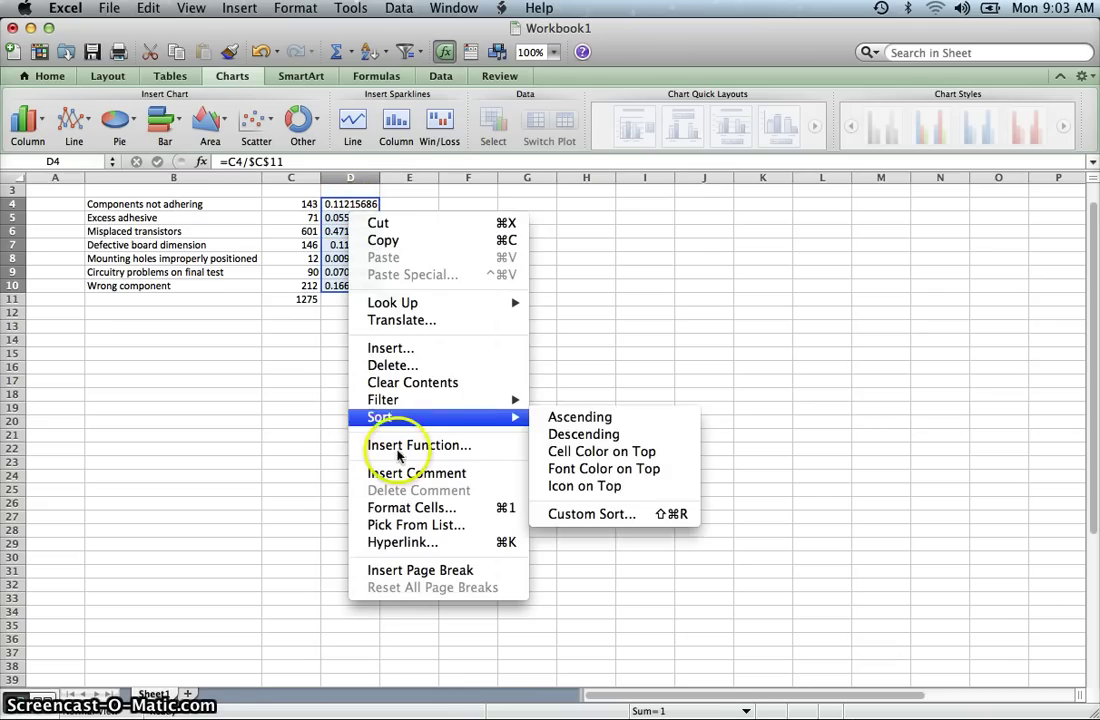
pyautogui.click(405, 509)
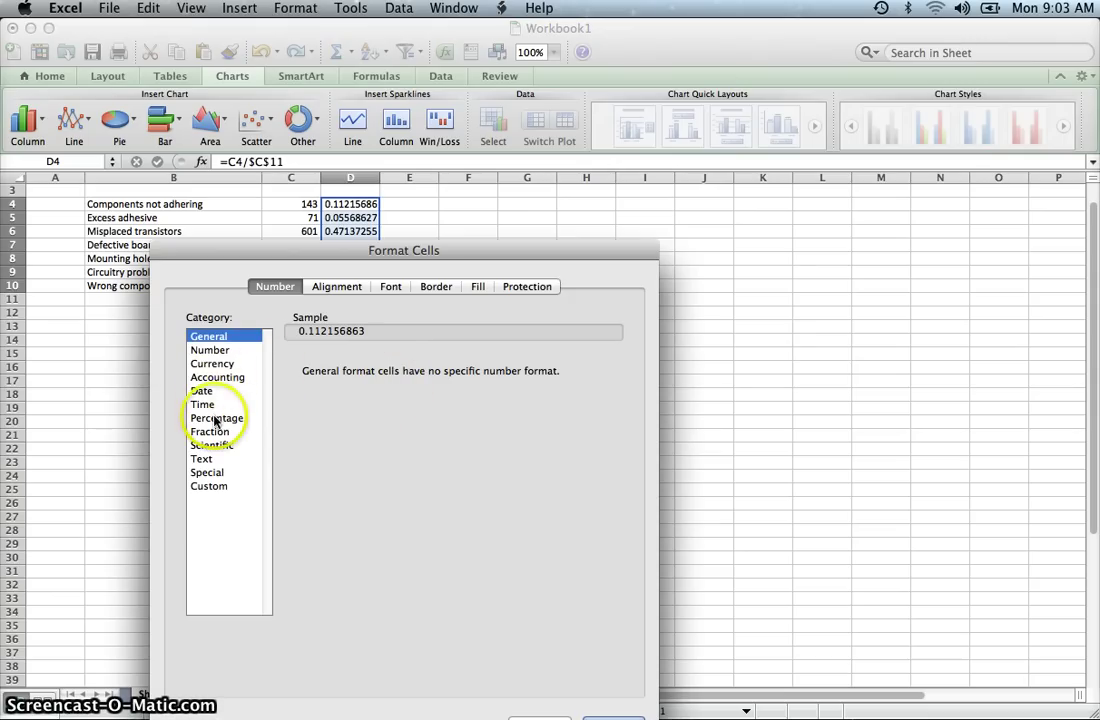
pyautogui.click(215, 418)
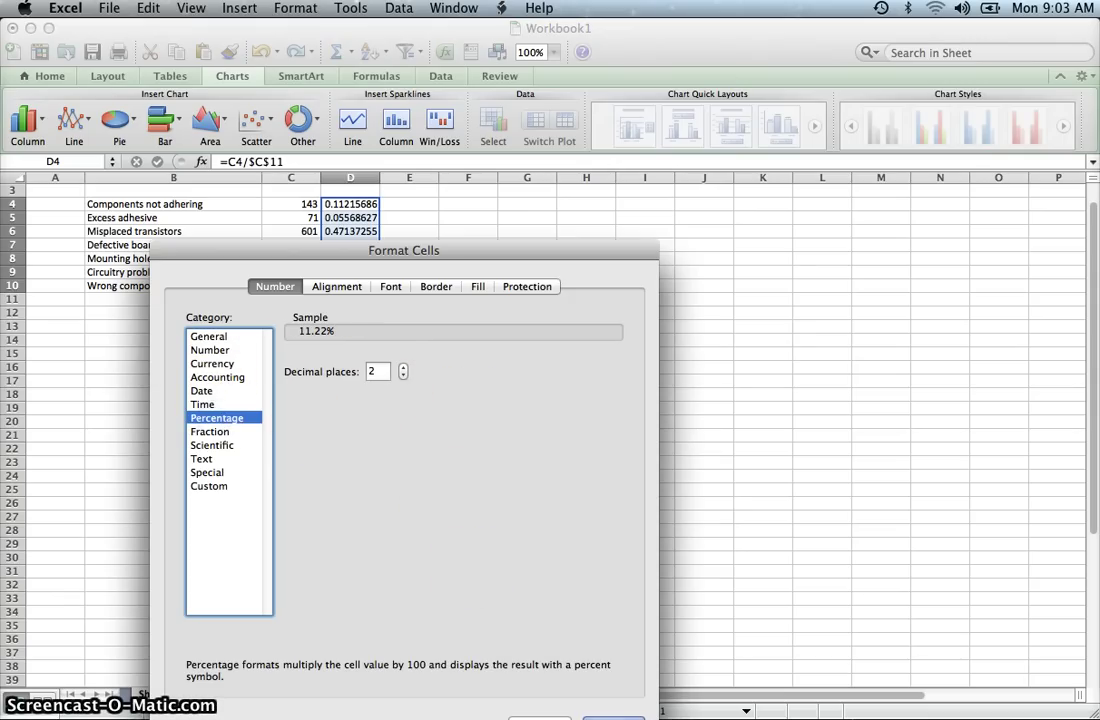
pyautogui.press('Return')
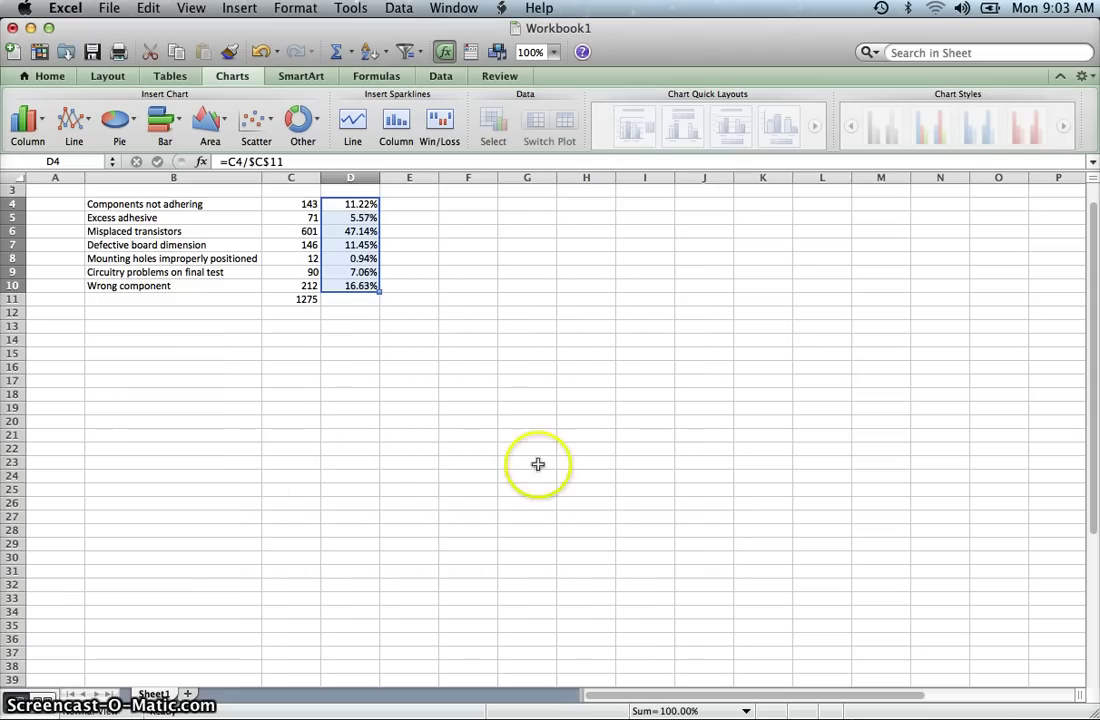
pyautogui.click(405, 472)
# Sort rows 4 to 10 by the values in column D, from largest to smallest
pyautogui.scroll(-2, 459, 498)
pyautogui.scroll(3, 459, 498)
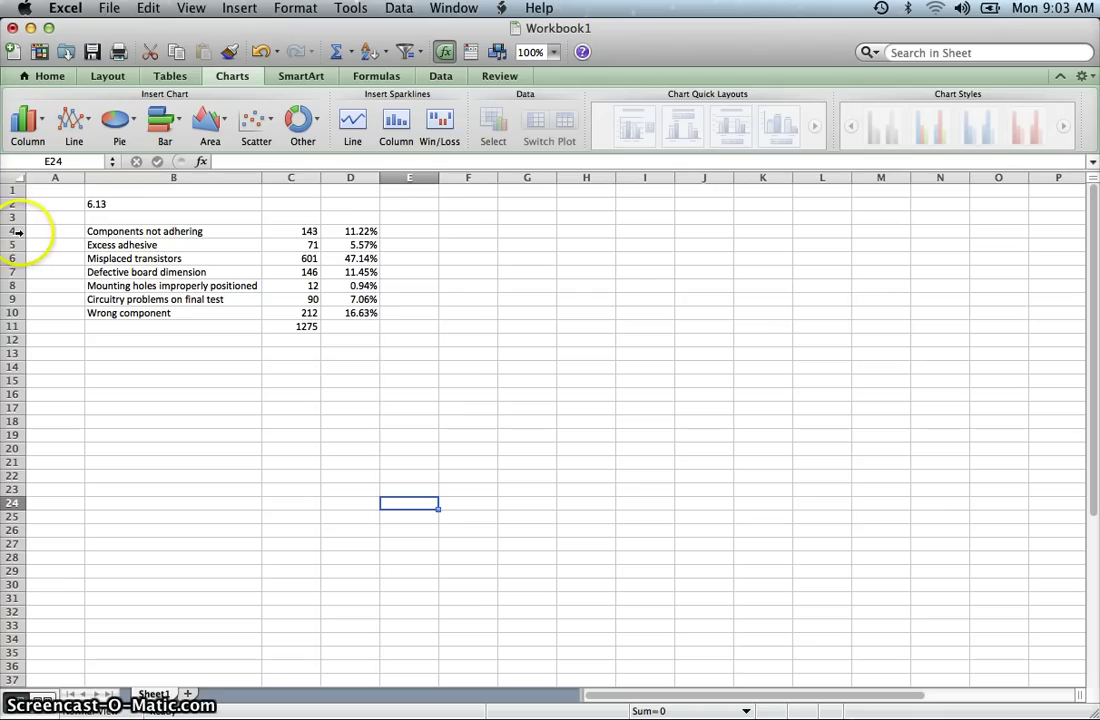
pyautogui.moveTo(14, 230); pyautogui.dragTo(12, 311)
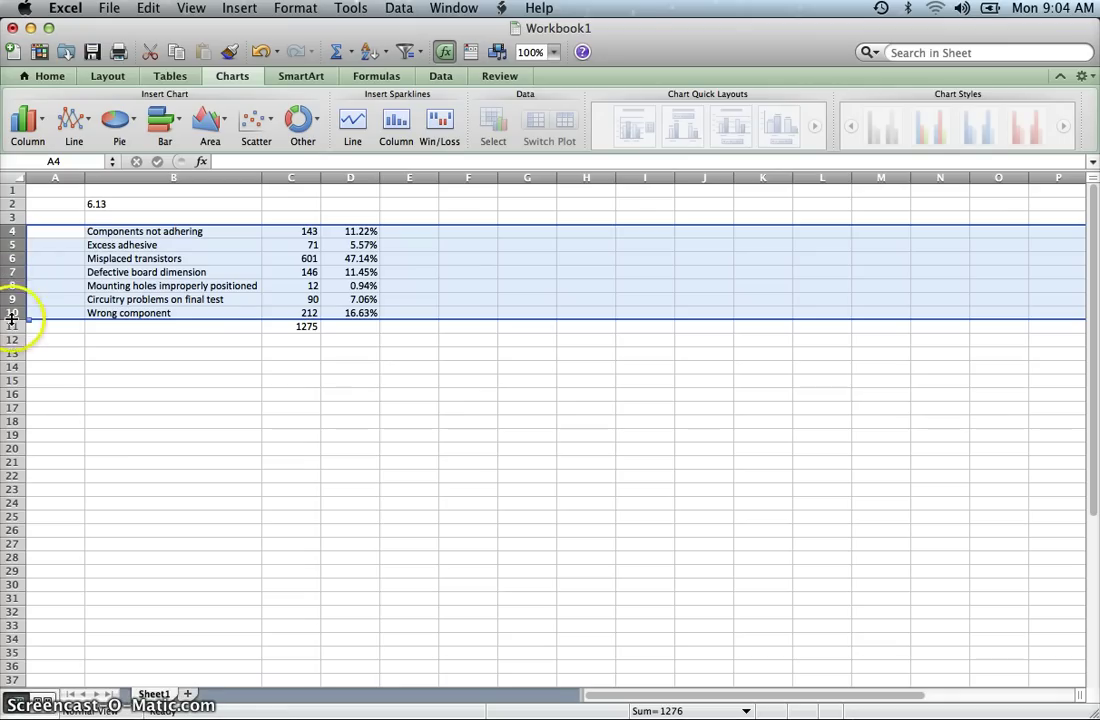
pyautogui.click(400, 10)
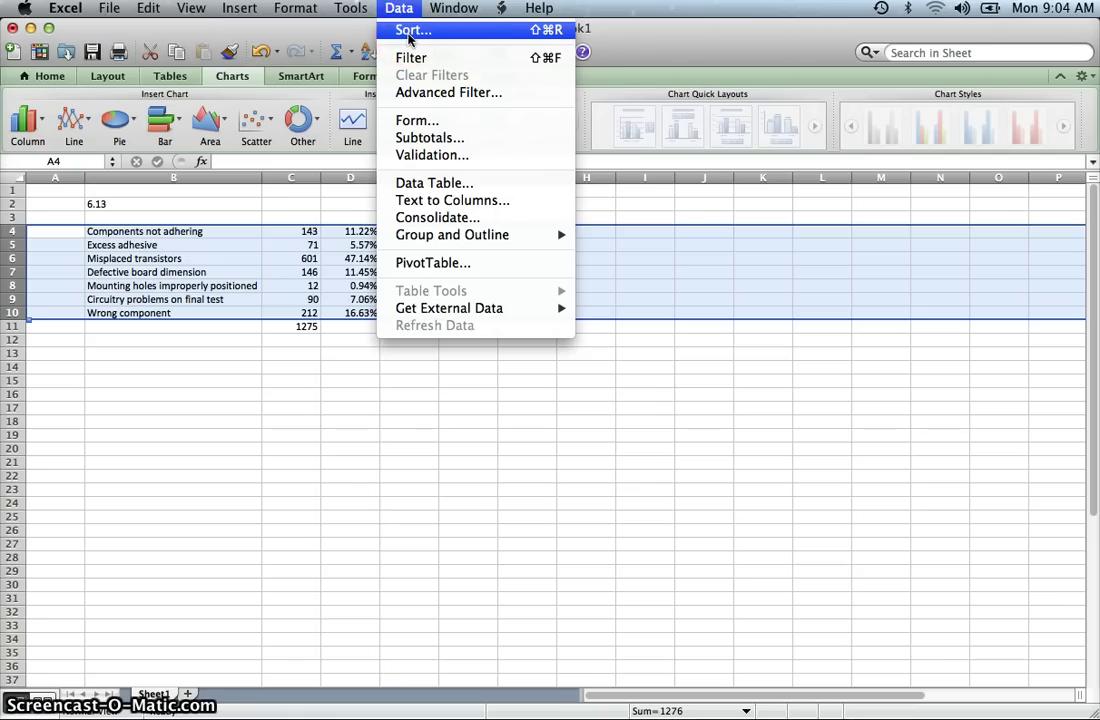
pyautogui.click(409, 32)
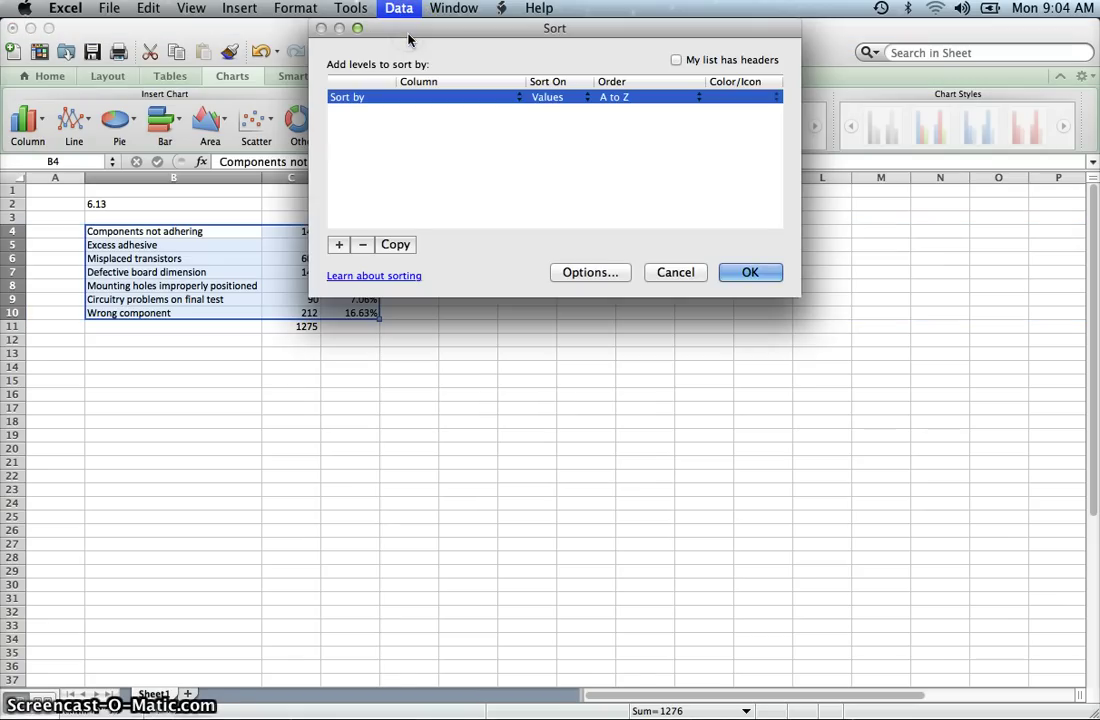
pyautogui.click(520, 99)
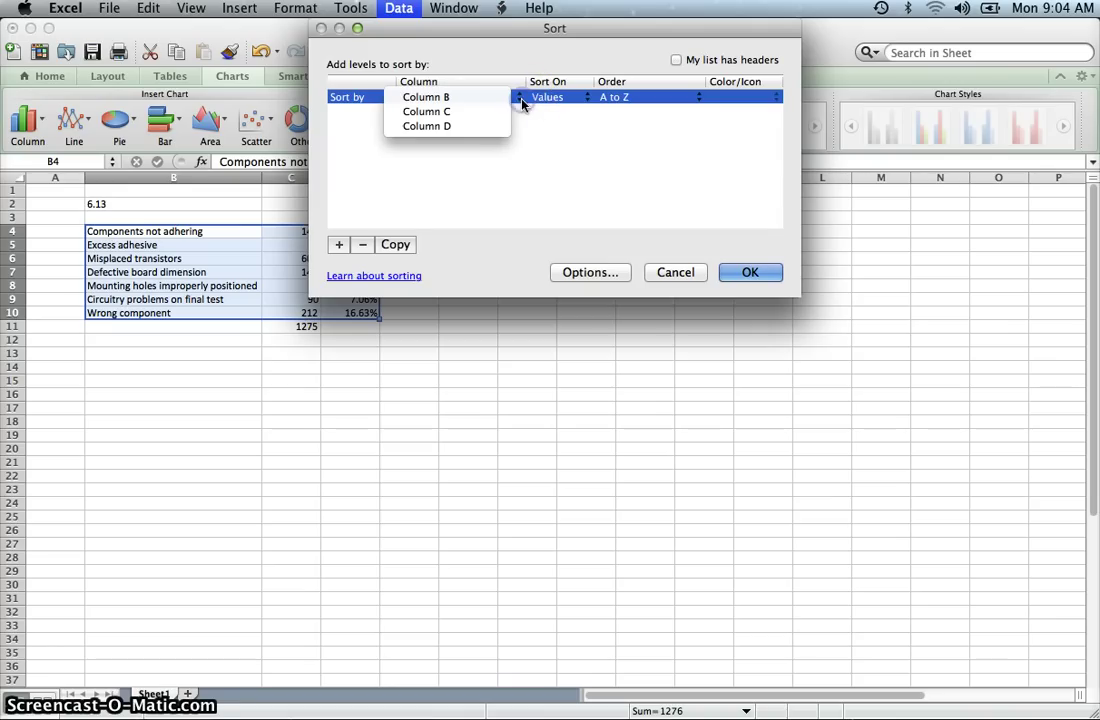
pyautogui.click(461, 128)
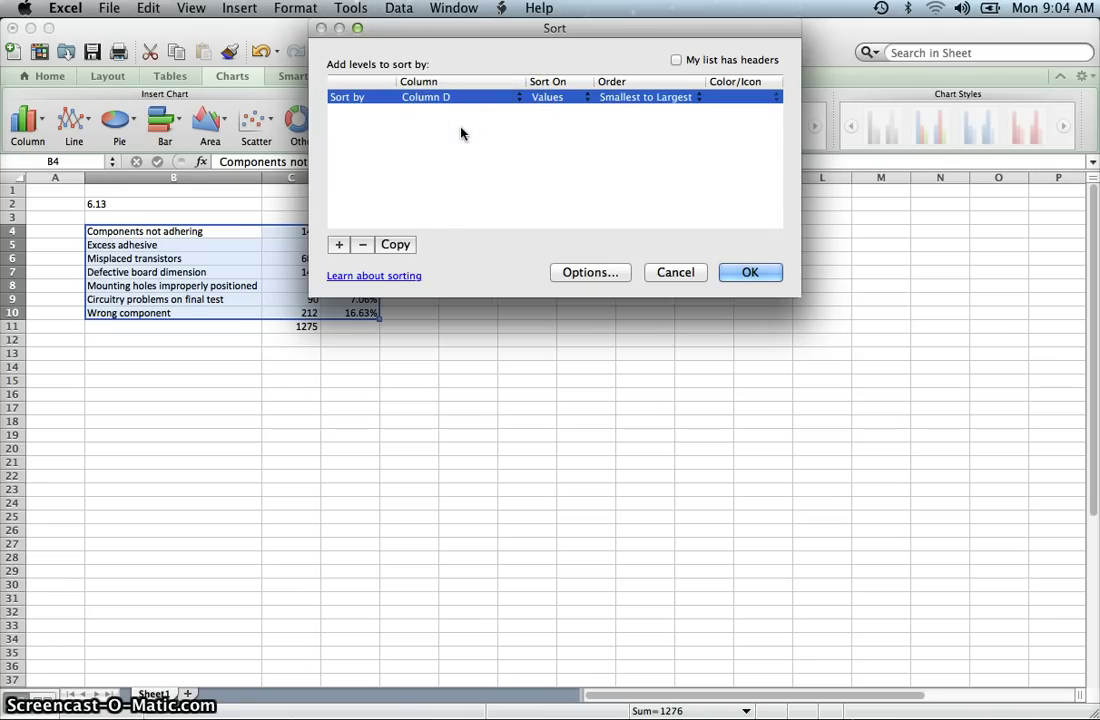
pyautogui.click(687, 104)
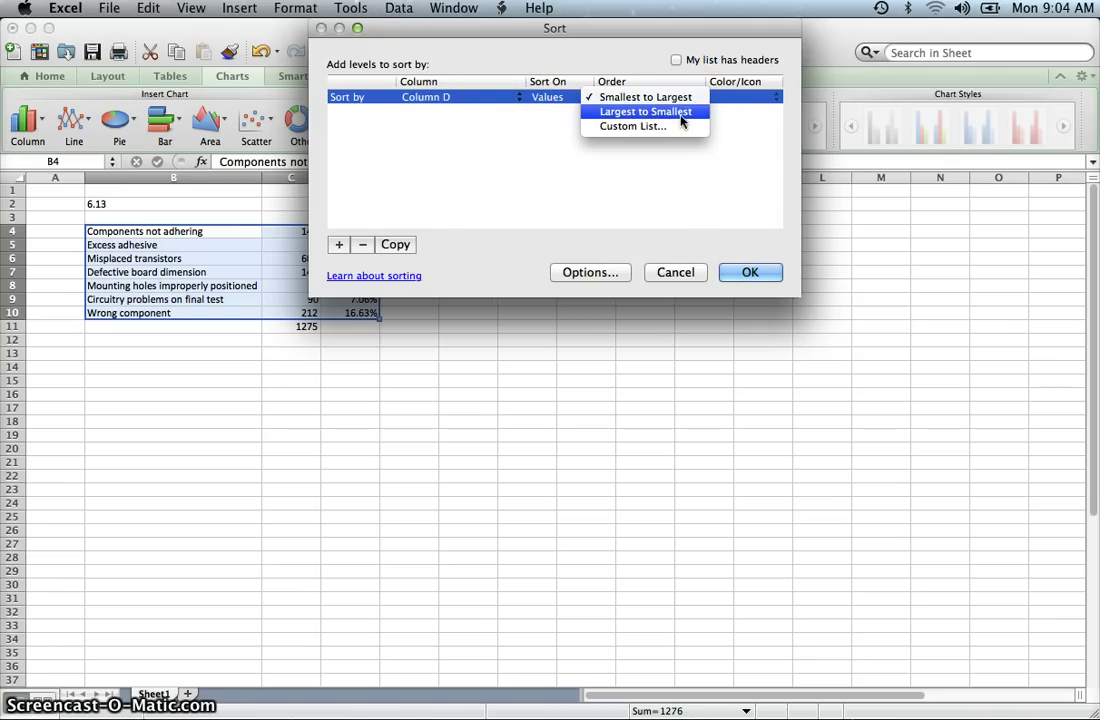
pyautogui.click(681, 112)
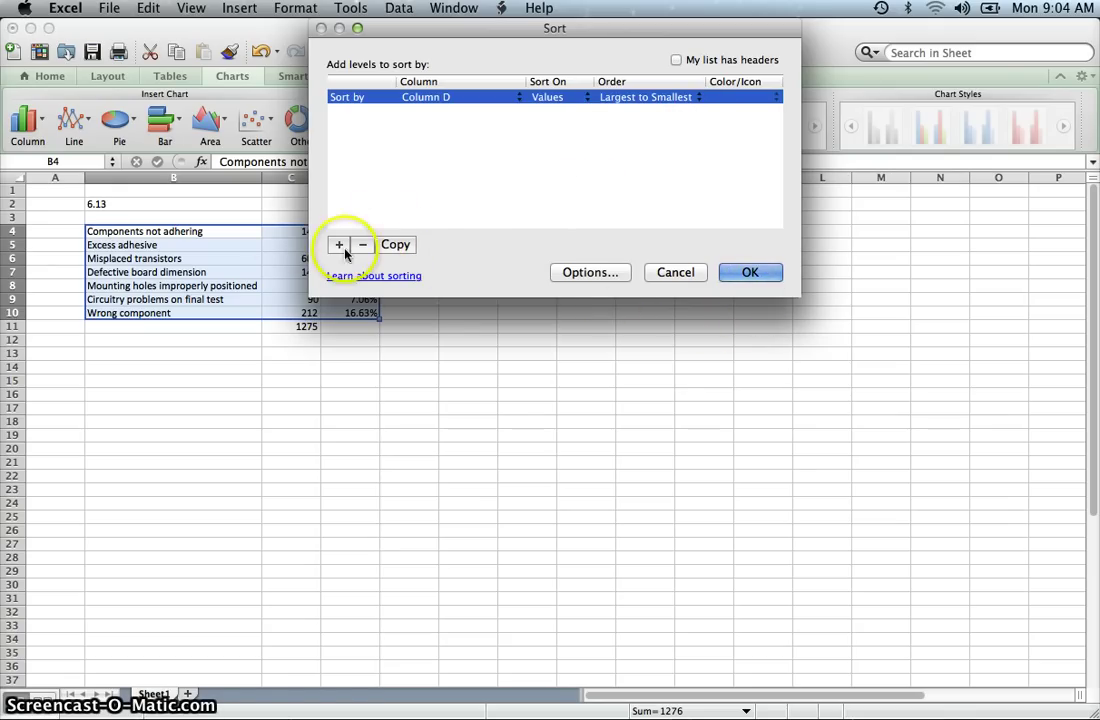
pyautogui.click(752, 278)
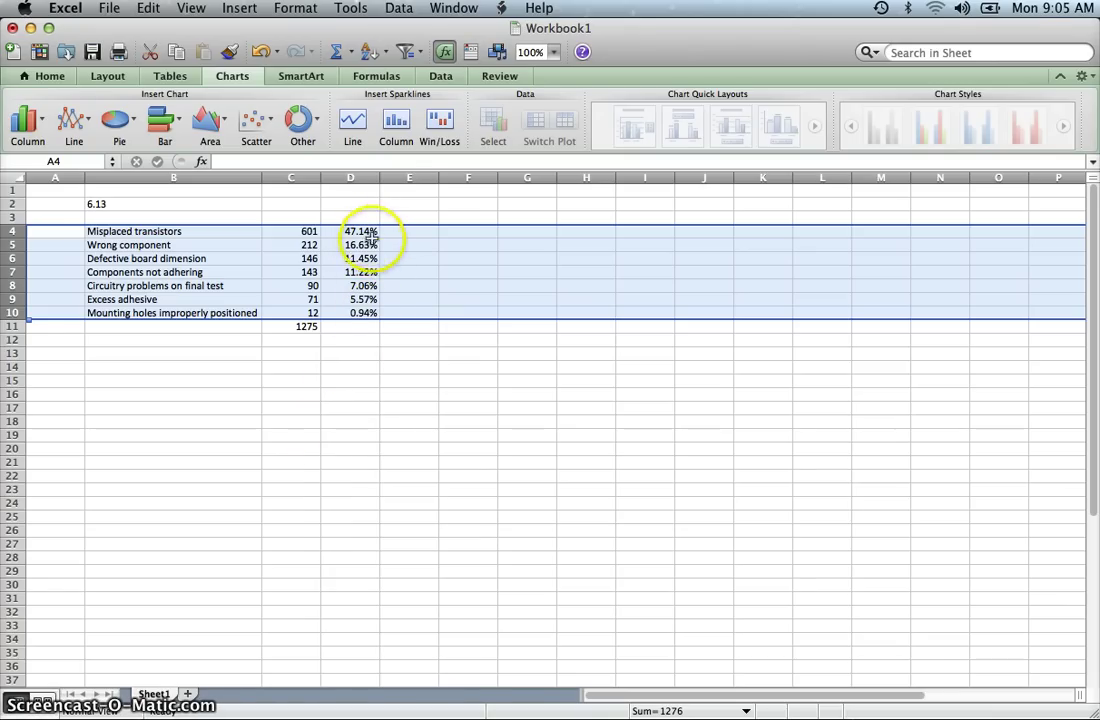
pyautogui.click(287, 478)
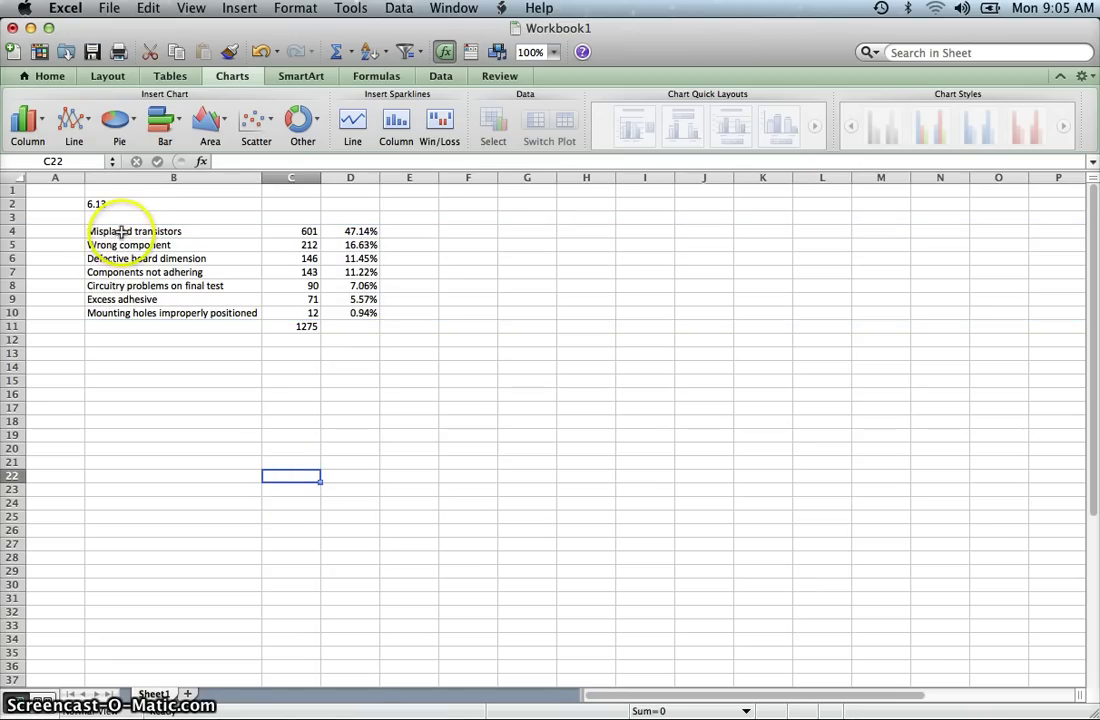
# Insert a 2-D clustered column chart from the defect names in B4:B10 and the percentages in D4:D10
pyautogui.moveTo(110, 231); pyautogui.dragTo(158, 312)
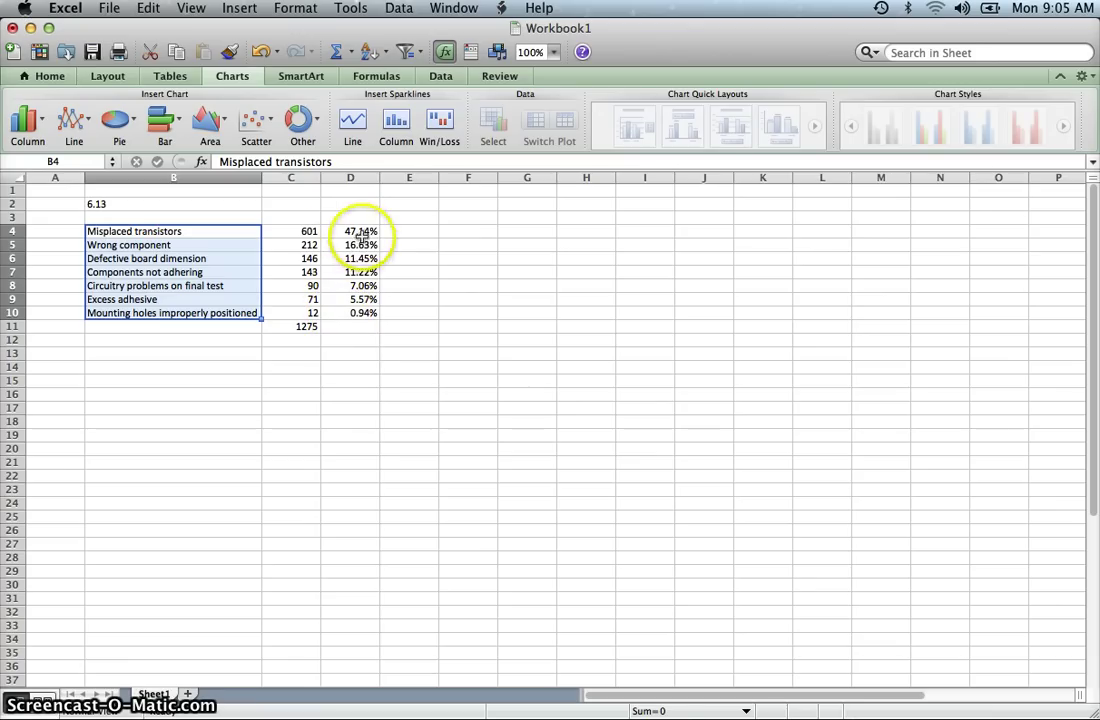
pyautogui.moveTo(360, 231); pyautogui.dragTo(356, 314)
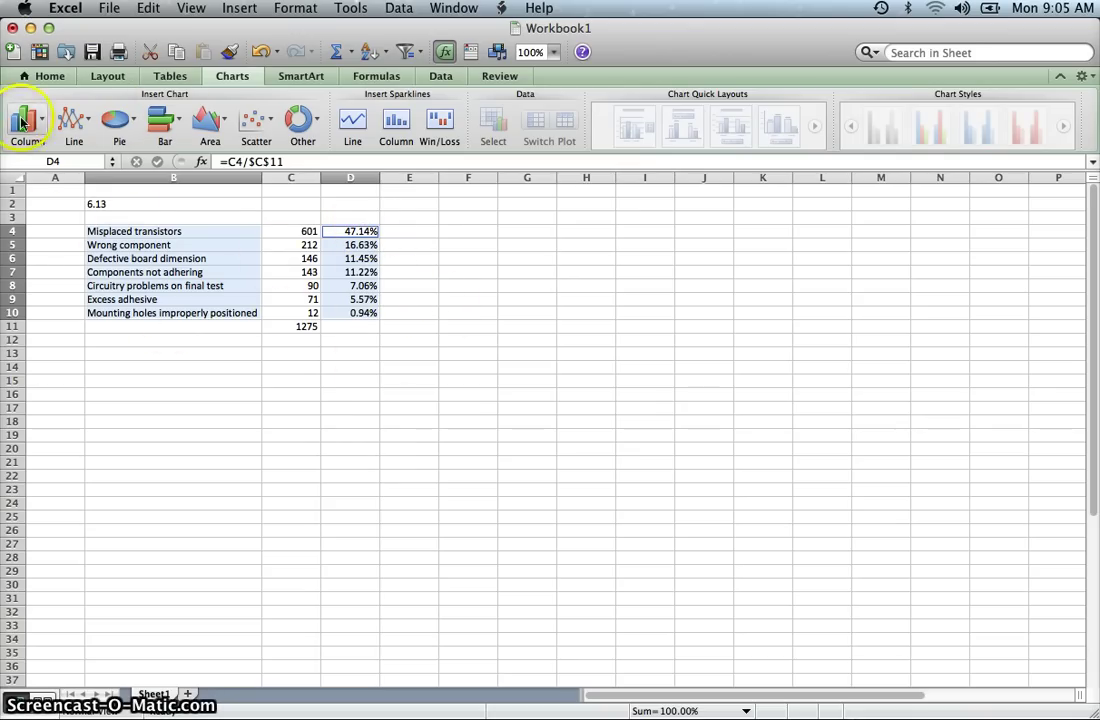
pyautogui.click(241, 10)
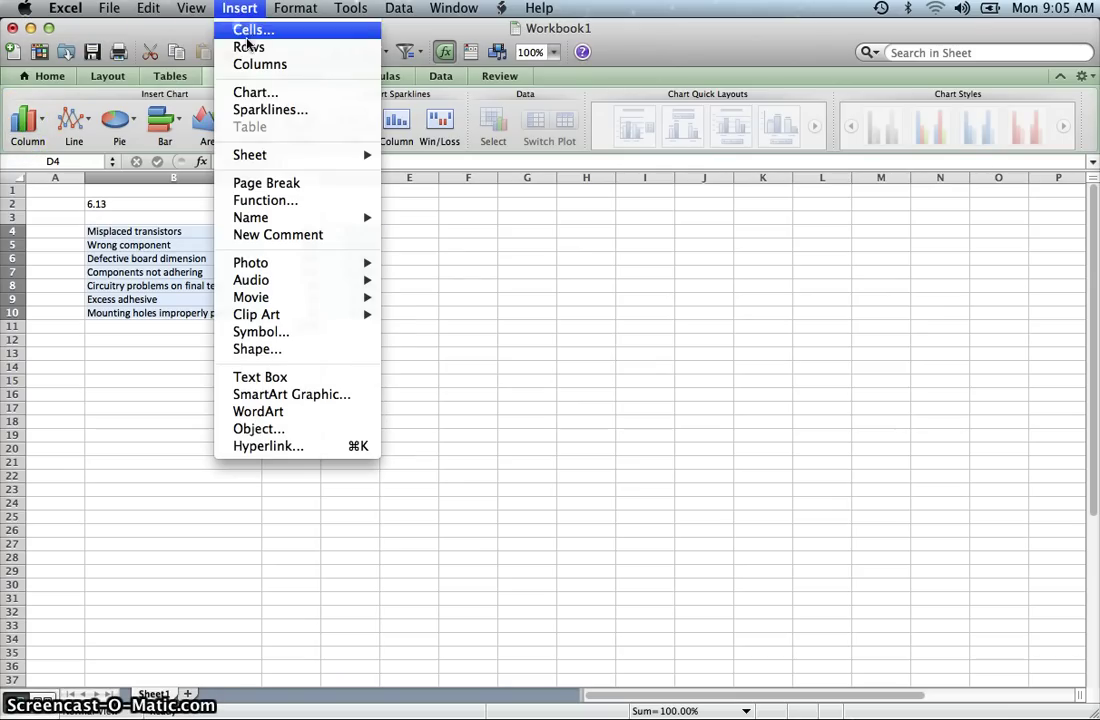
pyautogui.click(254, 93)
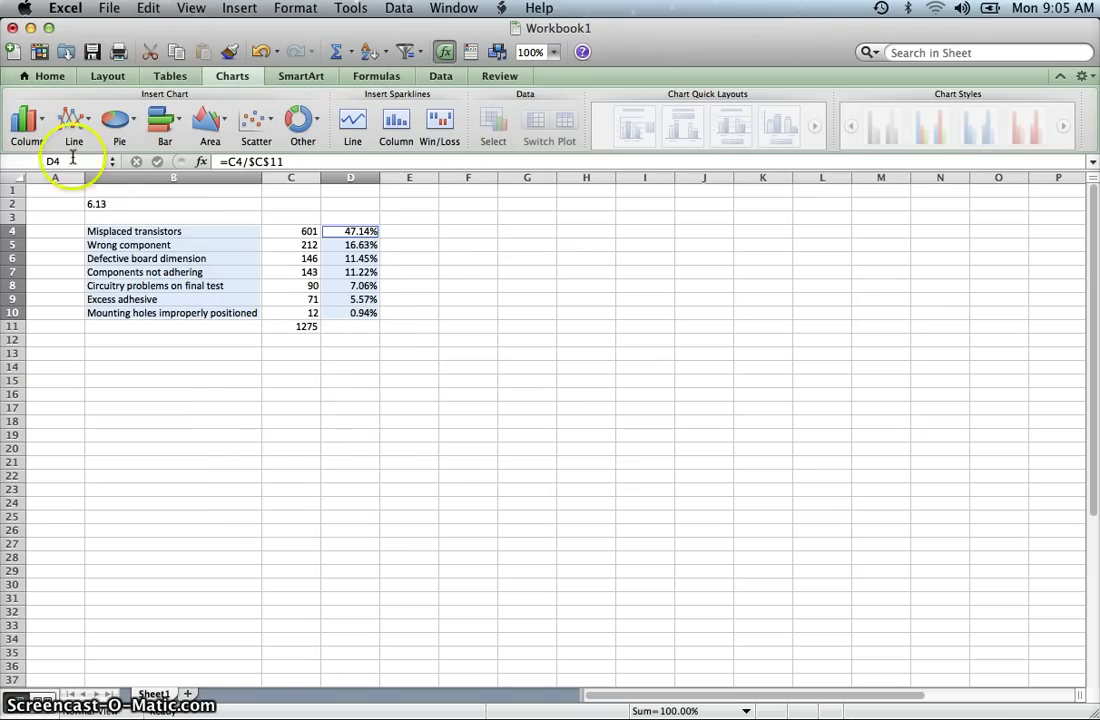
pyautogui.click(28, 130)
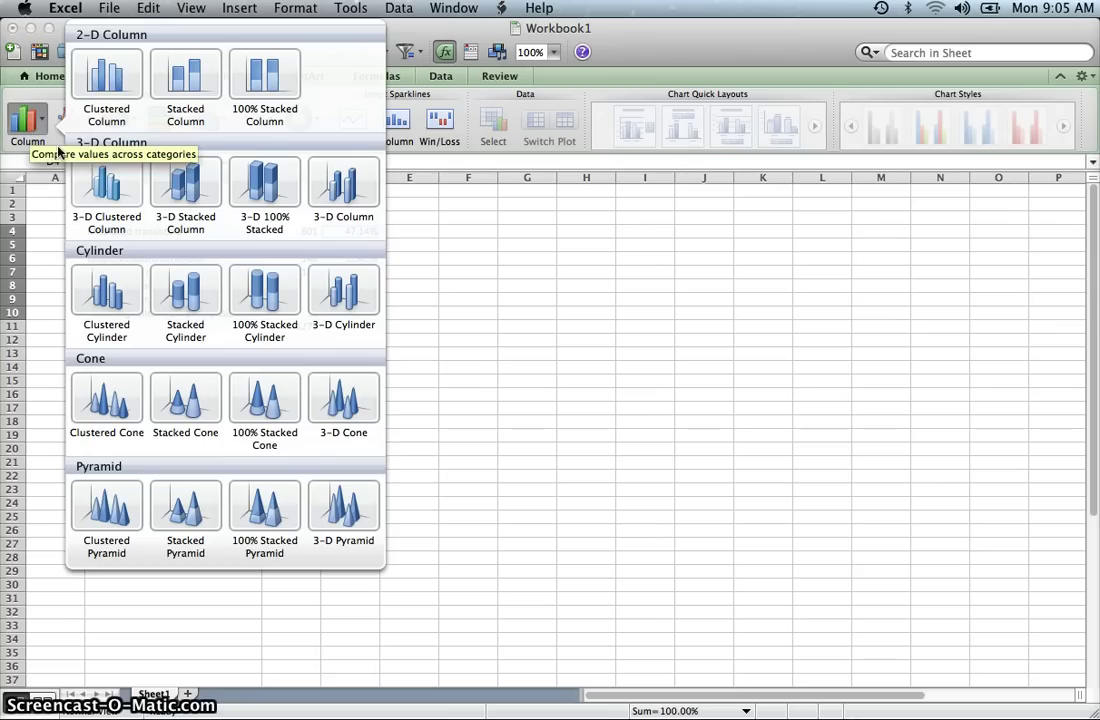
pyautogui.click(97, 89)
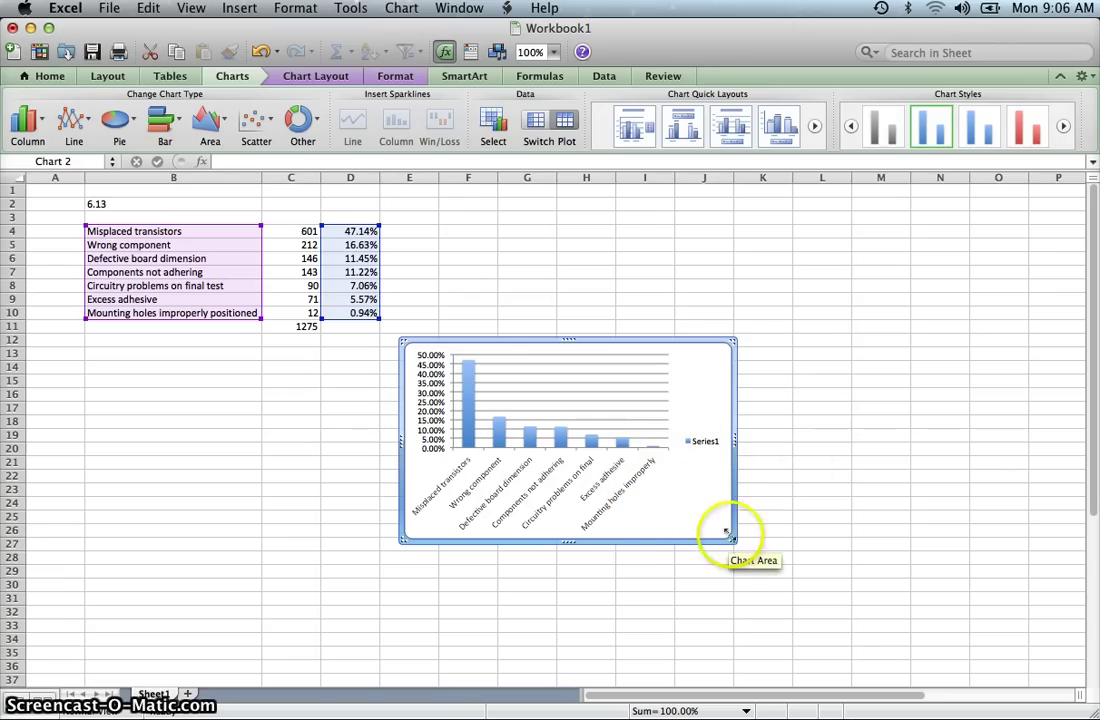
# Enlarge the column chart to span about columns E to M and rows 5 to 31, and delete its Series1 legend
pyautogui.moveTo(731, 541); pyautogui.dragTo(876, 589)
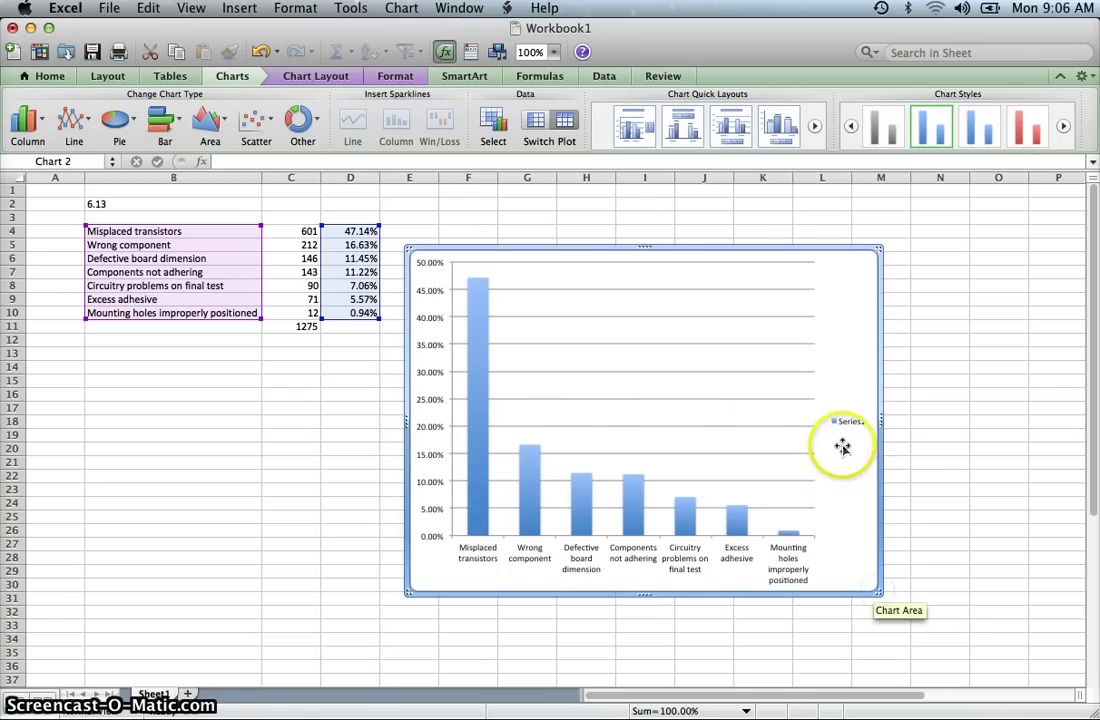
pyautogui.click(846, 423)
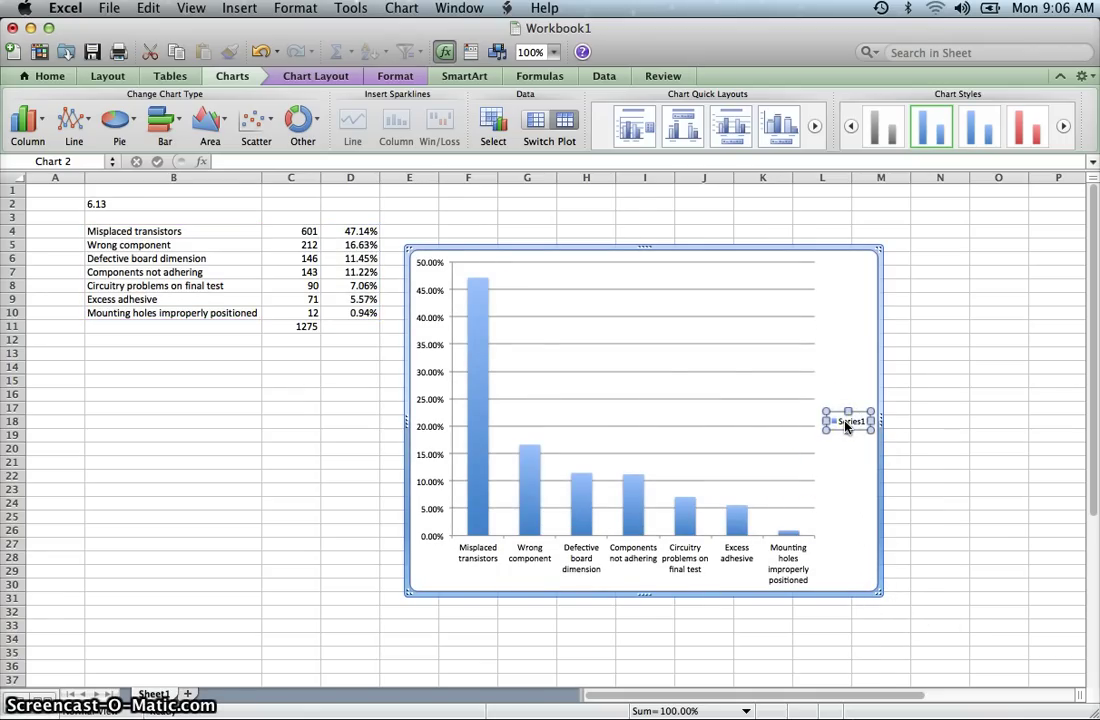
pyautogui.press('Delete')
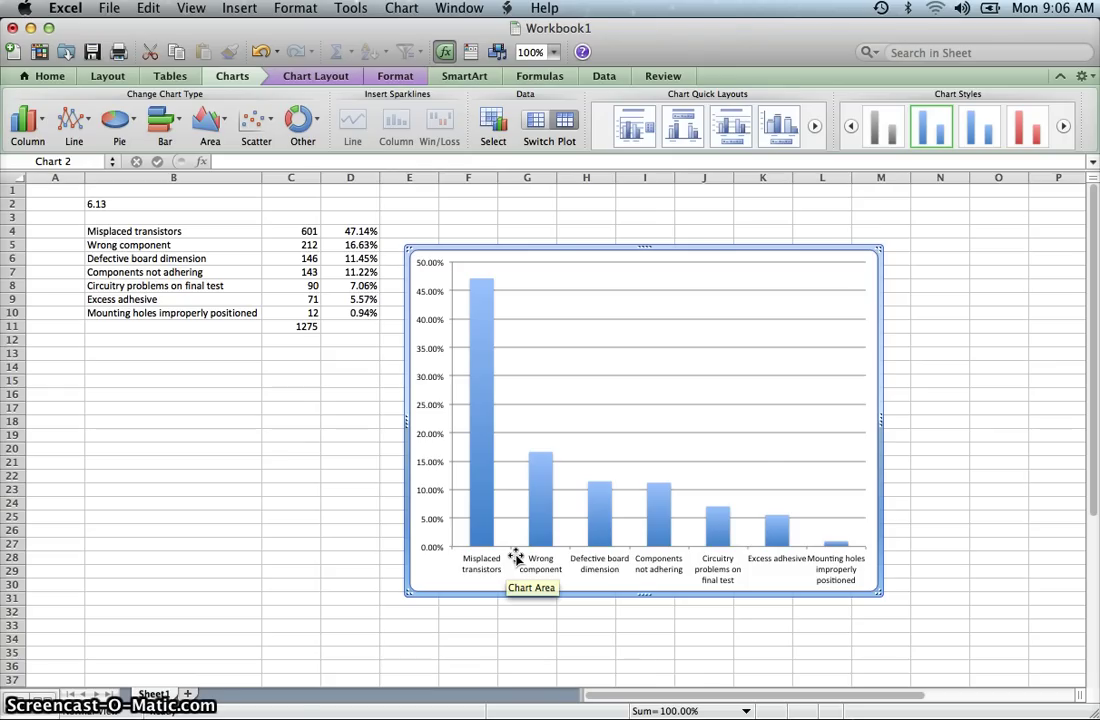
pyautogui.click(546, 567)
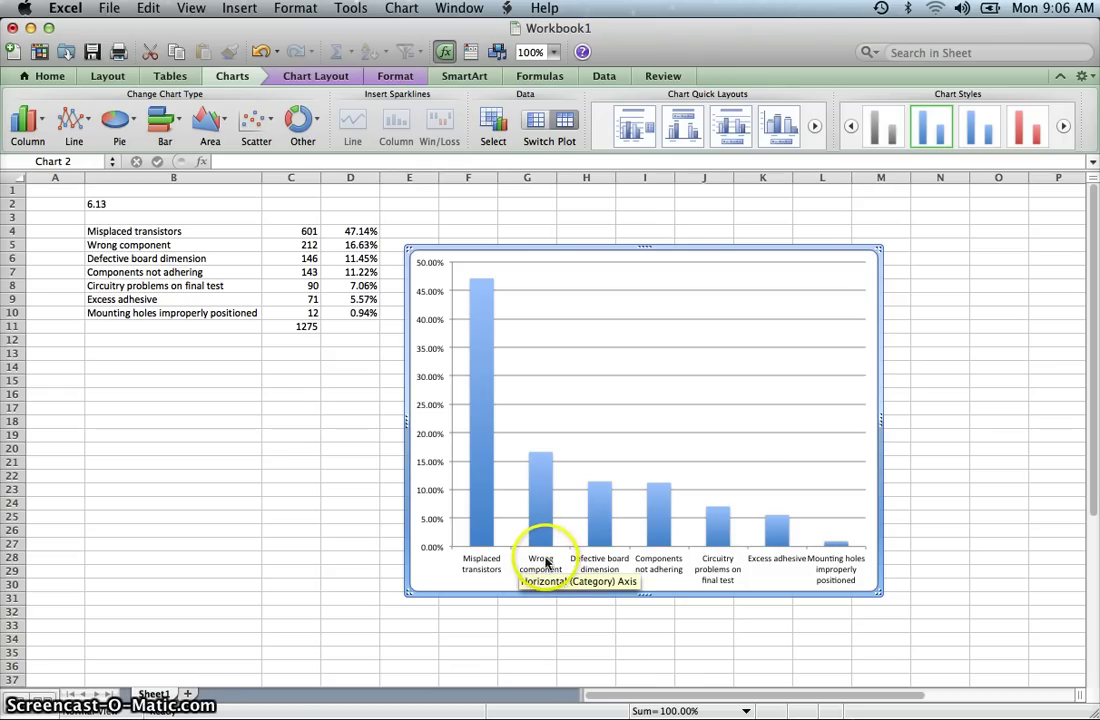